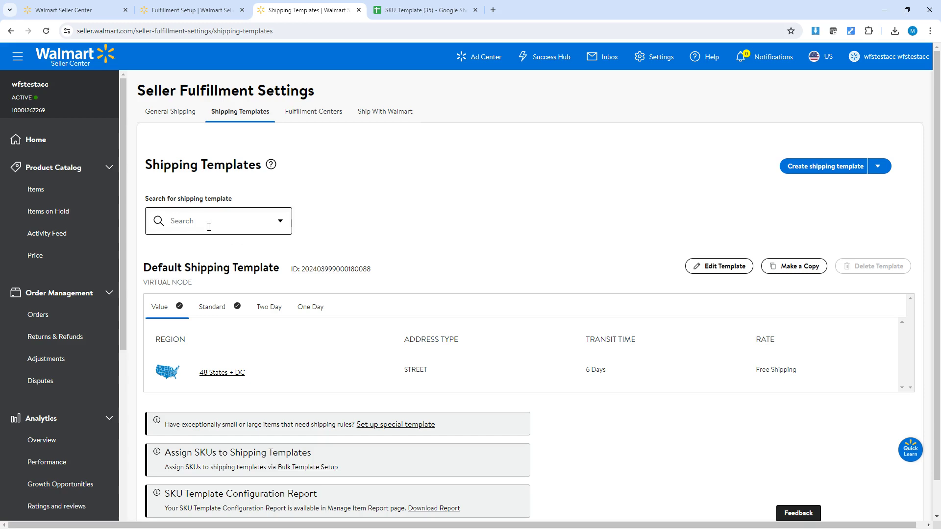
Examine the Value, Standard and Two Day shipping settings of the Default Shipping Template
{"action": "left_click_drag", "start_coordinate": [147, 267], "coordinate": [367, 249]}
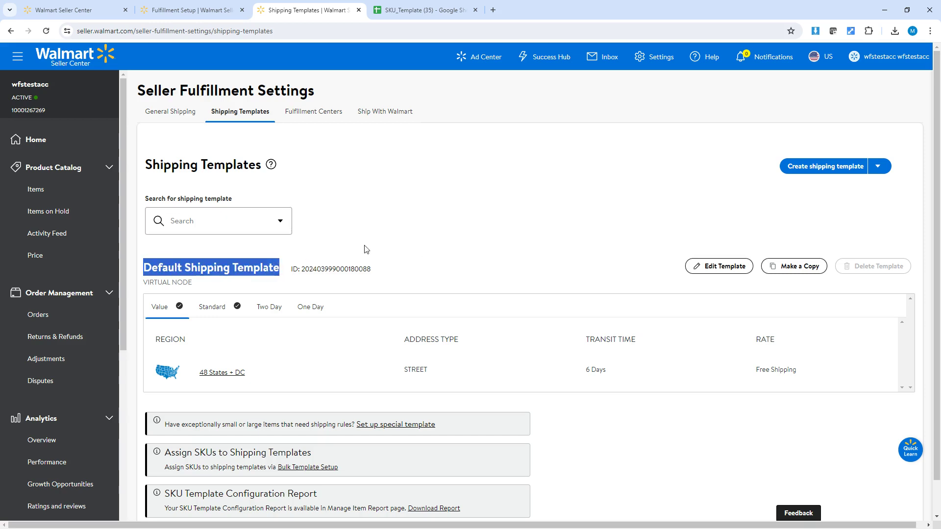
{"action": "left_click", "coordinate": [367, 247]}
{"action": "scroll", "coordinate": [394, 234], "scroll_direction": "down", "scroll_amount": 1}
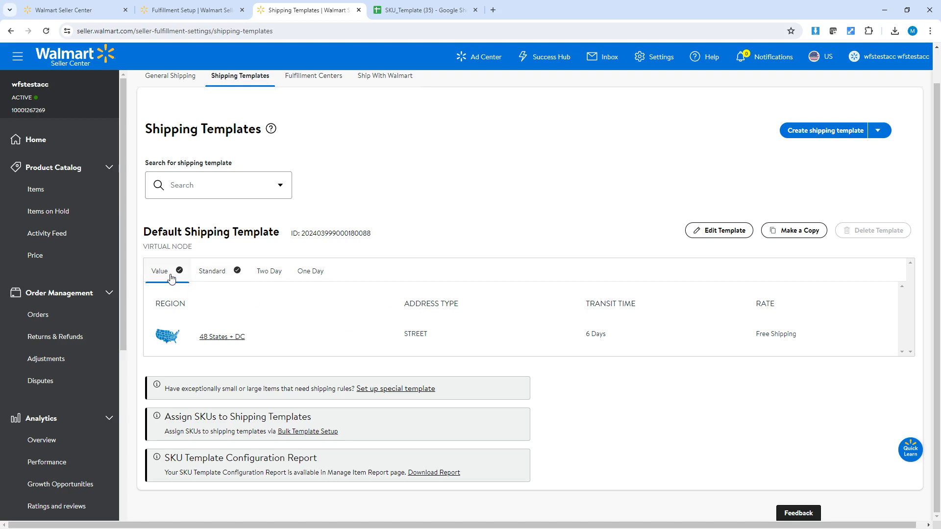
{"action": "left_click", "coordinate": [219, 272]}
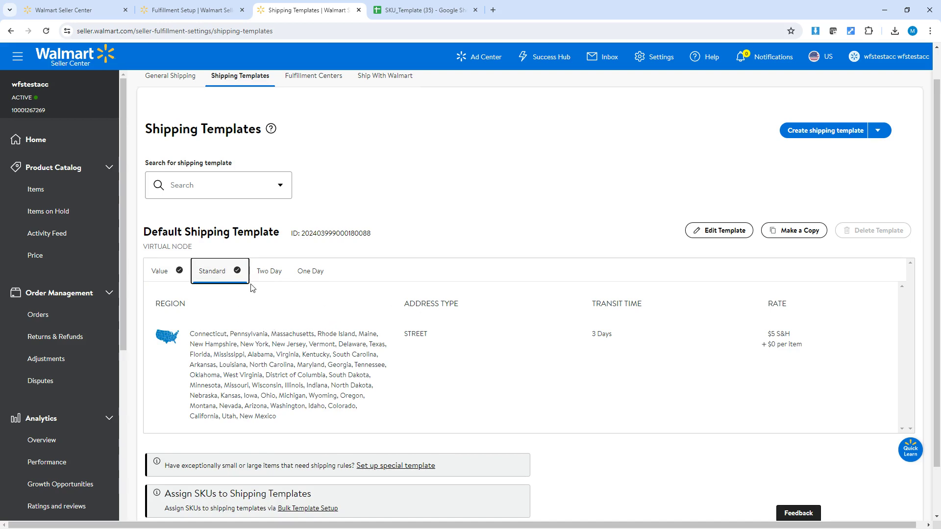
{"action": "left_click", "coordinate": [269, 272]}
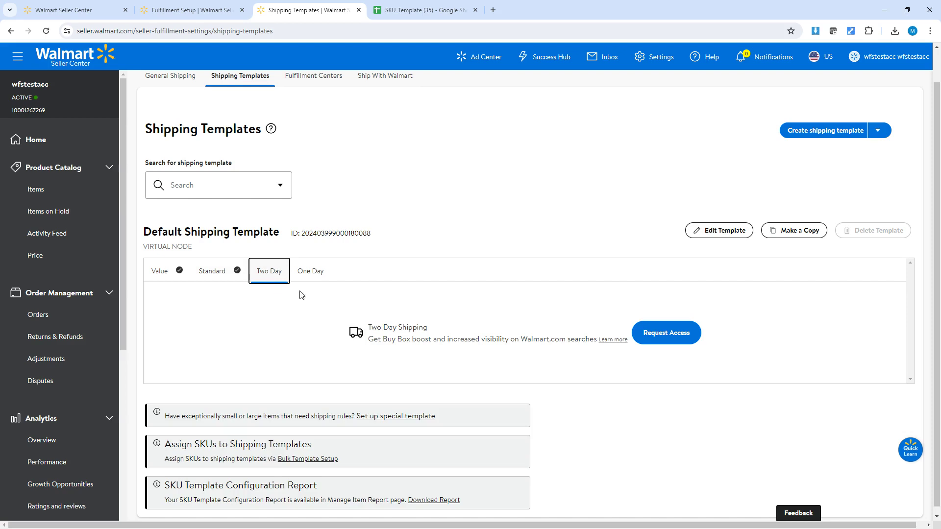
{"action": "left_click", "coordinate": [217, 275]}
{"action": "left_click", "coordinate": [165, 274]}
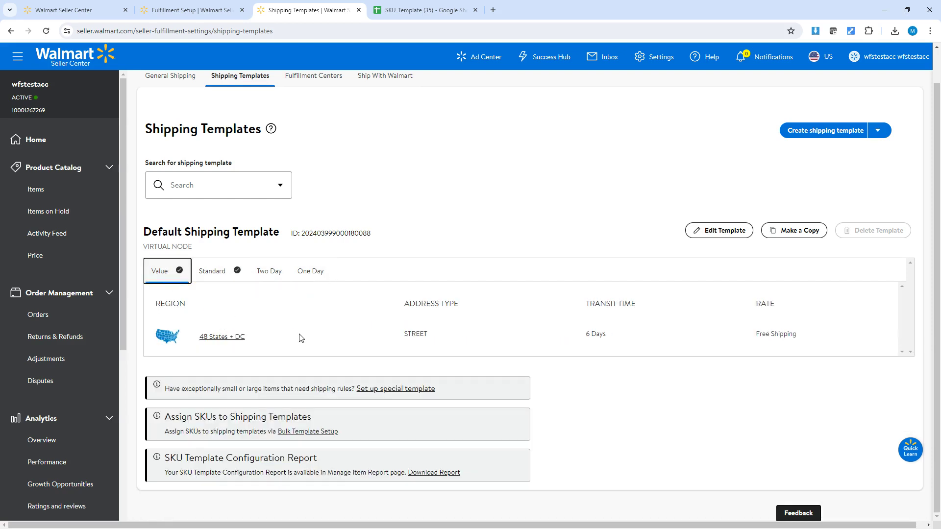
{"action": "left_click", "coordinate": [432, 207]}
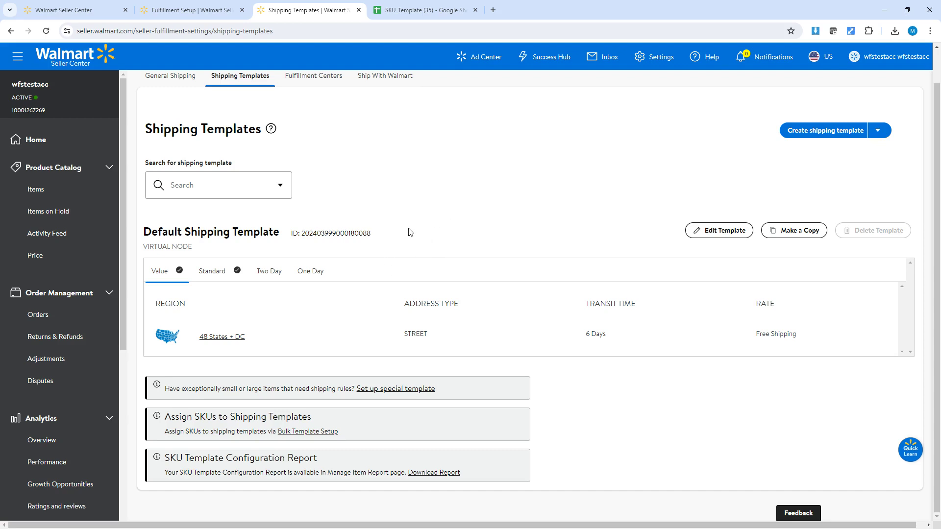
{"action": "scroll", "coordinate": [373, 273], "scroll_direction": "up", "scroll_amount": 1}
{"action": "scroll", "coordinate": [318, 274], "scroll_direction": "down", "scroll_amount": 1}
Start a special shipping template of the Paid Standard Template type and review its standard shipping rule
{"action": "mouse_move", "coordinate": [653, 64]}
{"action": "left_click", "coordinate": [398, 390]}
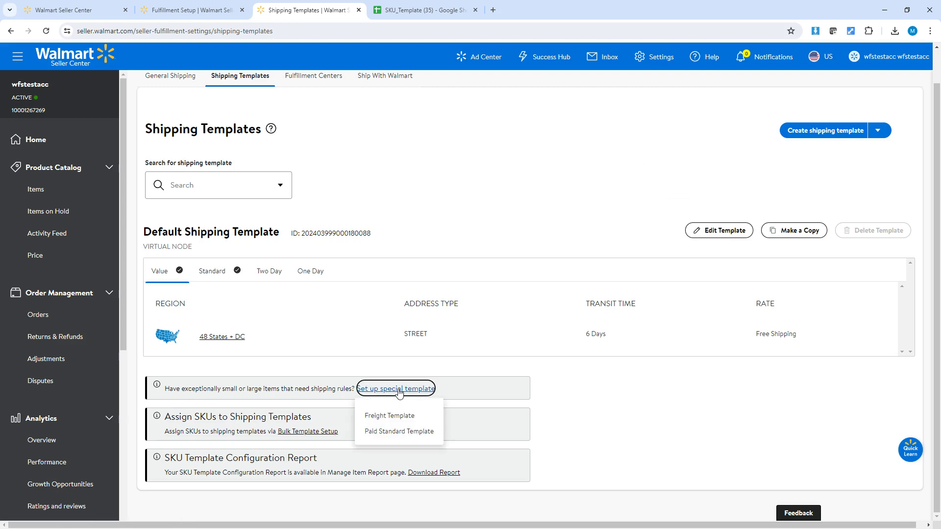
{"action": "left_click", "coordinate": [400, 432]}
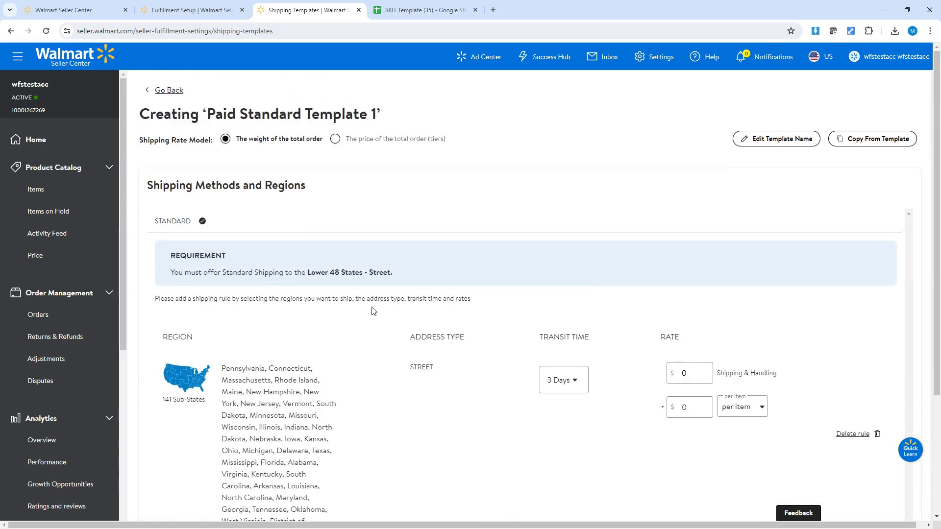
{"action": "scroll", "coordinate": [380, 349], "scroll_direction": "down", "scroll_amount": 1}
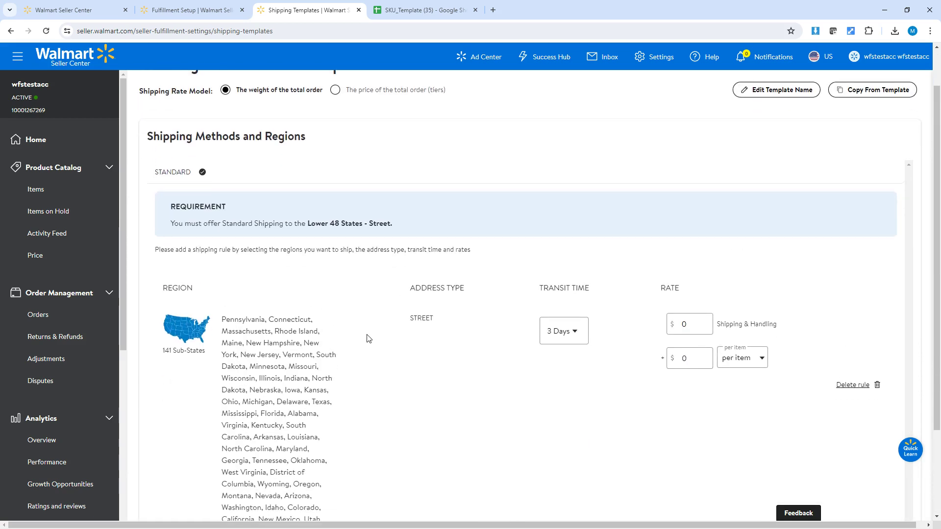
{"action": "scroll", "coordinate": [365, 335], "scroll_direction": "up", "scroll_amount": 1}
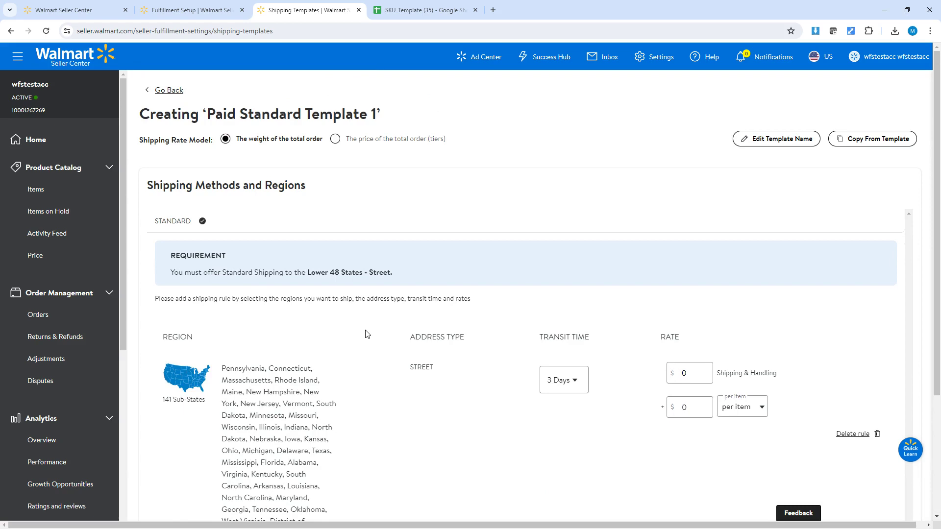
{"action": "scroll", "coordinate": [365, 333], "scroll_direction": "down", "scroll_amount": 3}
{"action": "scroll", "coordinate": [381, 370], "scroll_direction": "up", "scroll_amount": 3}
{"action": "scroll", "coordinate": [369, 260], "scroll_direction": "down", "scroll_amount": 3}
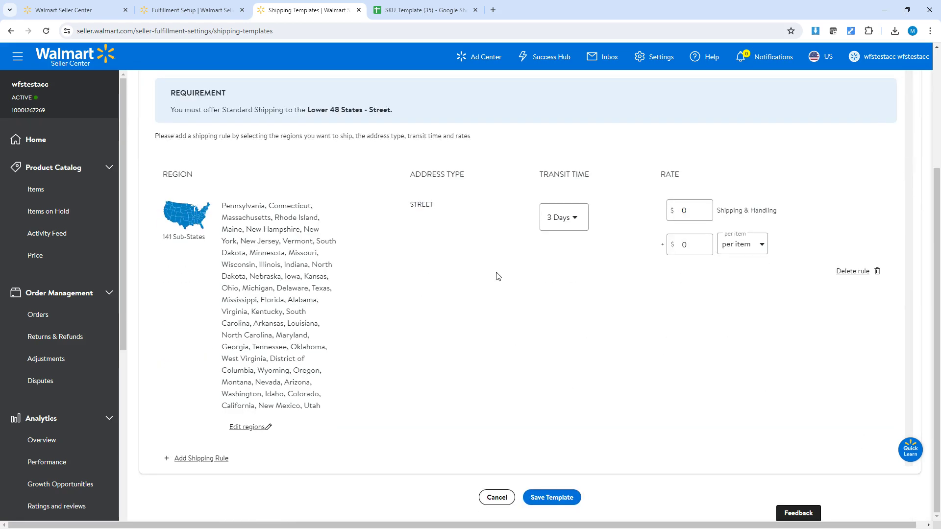
Examine the transit time choices, rate fields and shipping rate models of the new paid standard template
{"action": "left_click", "coordinate": [574, 219]}
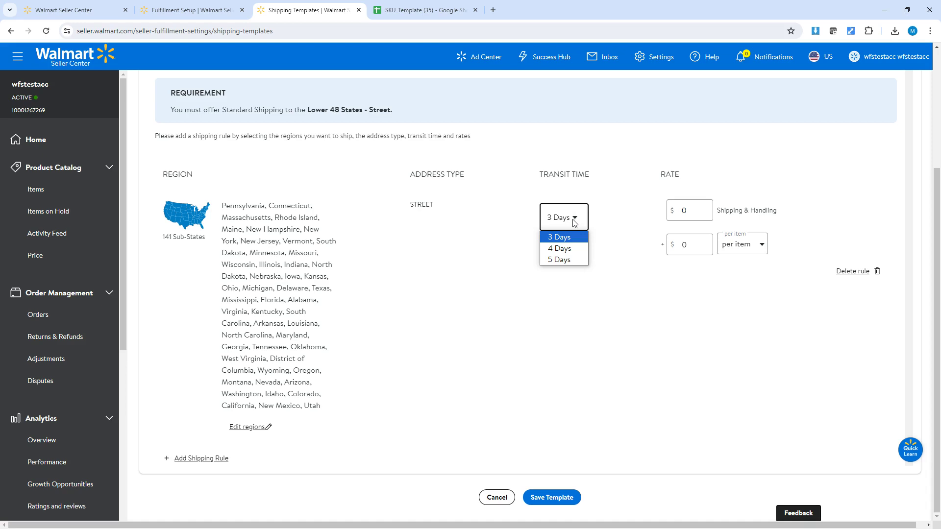
{"action": "left_click", "coordinate": [602, 235]}
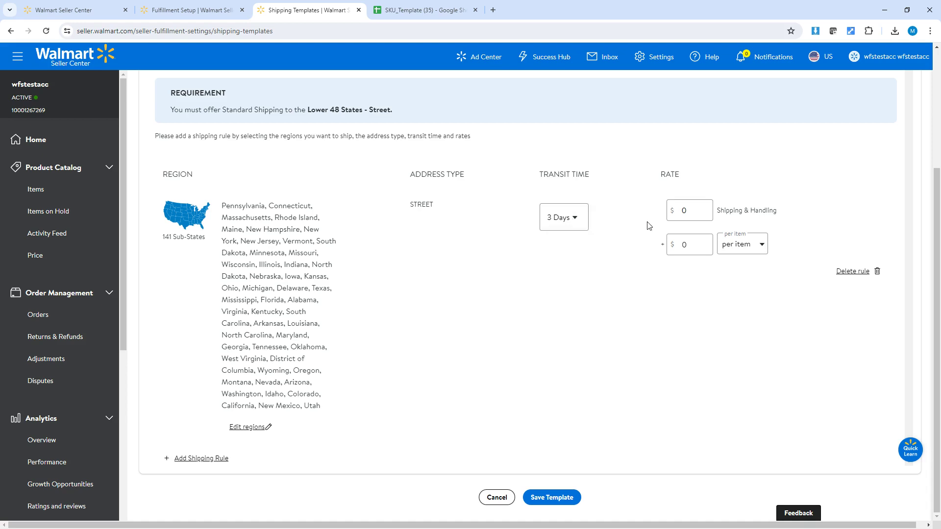
{"action": "scroll", "coordinate": [694, 294], "scroll_direction": "up", "scroll_amount": 2}
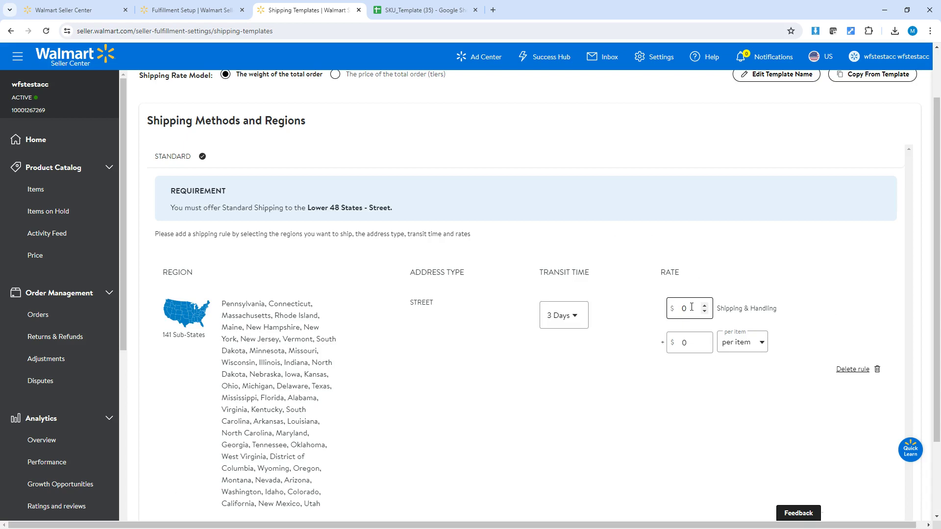
{"action": "scroll", "coordinate": [652, 345], "scroll_direction": "up", "scroll_amount": 1}
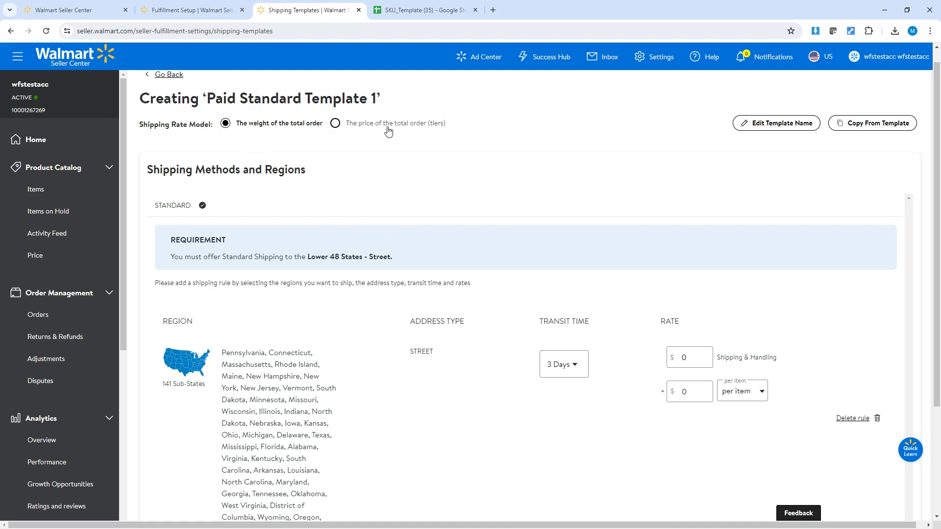
{"action": "scroll", "coordinate": [594, 286], "scroll_direction": "down", "scroll_amount": 3}
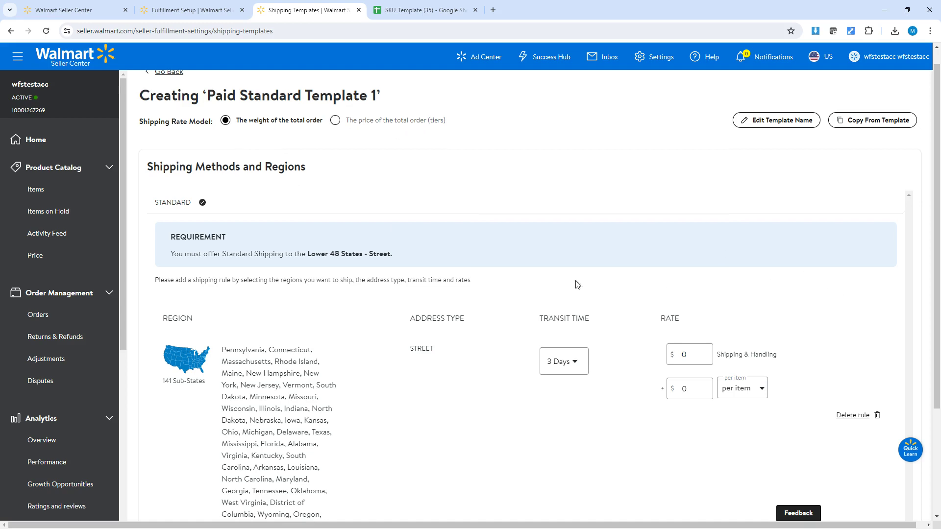
{"action": "scroll", "coordinate": [430, 311], "scroll_direction": "up", "scroll_amount": 2}
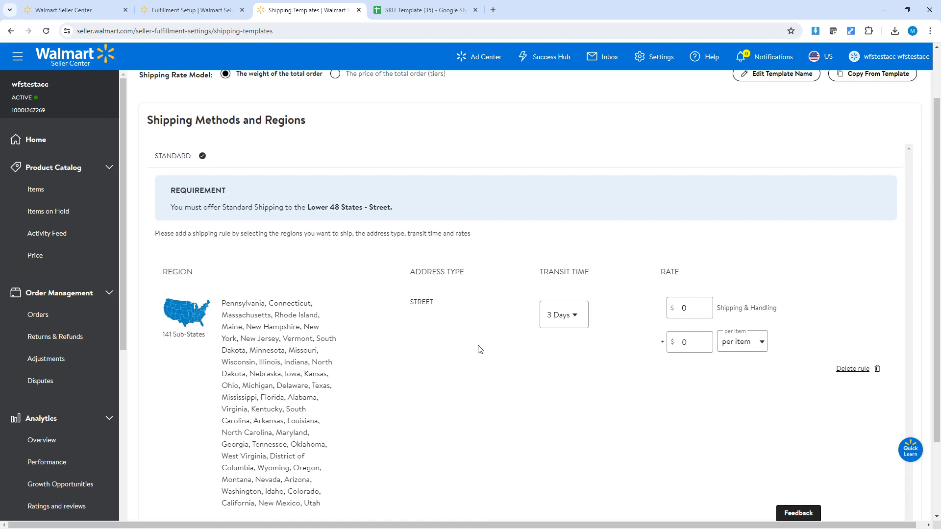
{"action": "scroll", "coordinate": [479, 349], "scroll_direction": "down", "scroll_amount": 1}
{"action": "scroll", "coordinate": [472, 345], "scroll_direction": "up", "scroll_amount": 1}
{"action": "scroll", "coordinate": [431, 315], "scroll_direction": "up", "scroll_amount": 1}
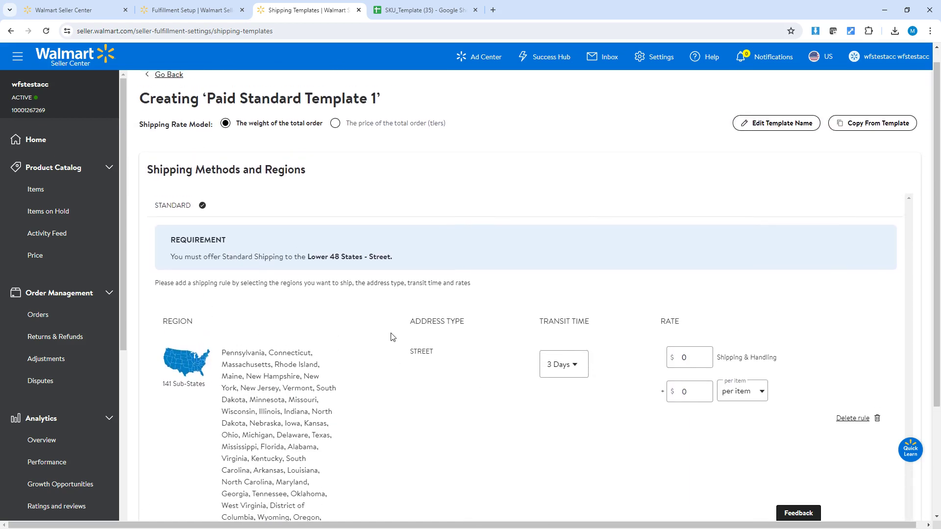
Save Paid Standard Template 1 with its default rule and dismiss the notification
{"action": "scroll", "coordinate": [432, 361], "scroll_direction": "down", "scroll_amount": 2}
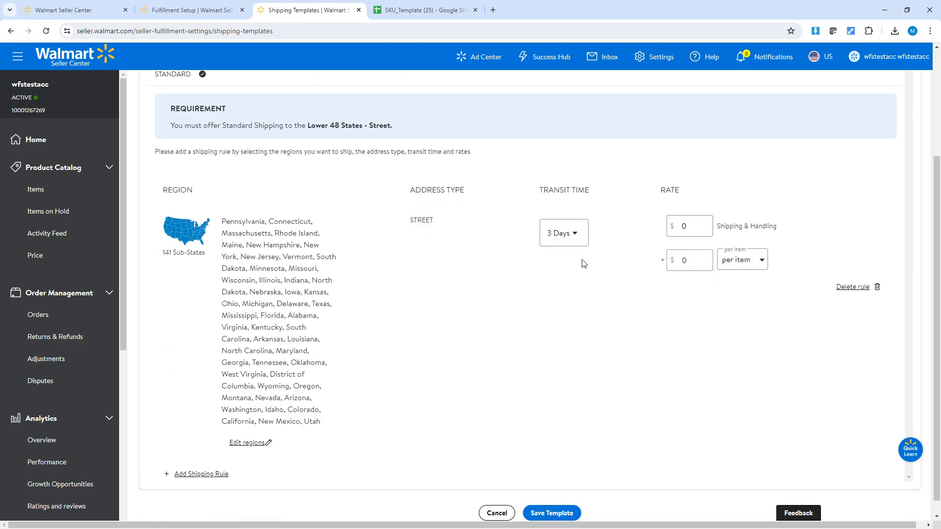
{"action": "left_click", "coordinate": [543, 512]}
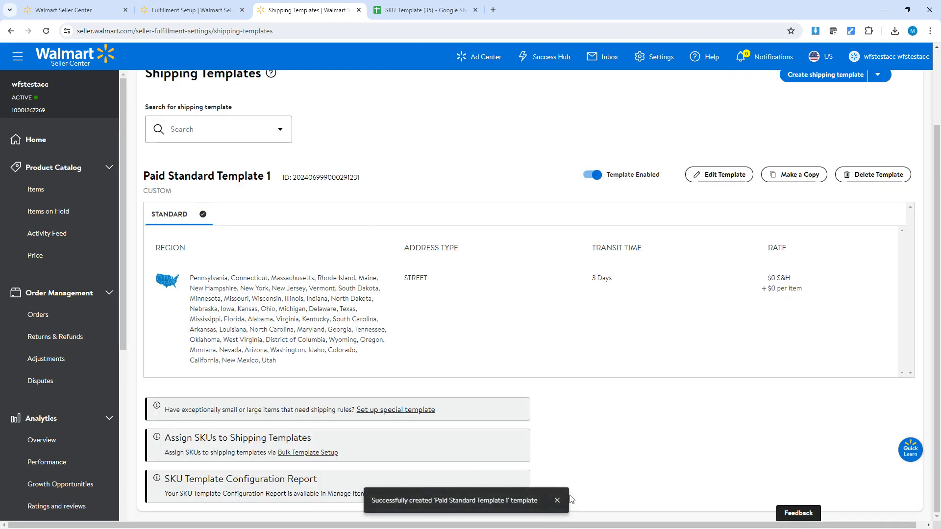
{"action": "left_click", "coordinate": [557, 499]}
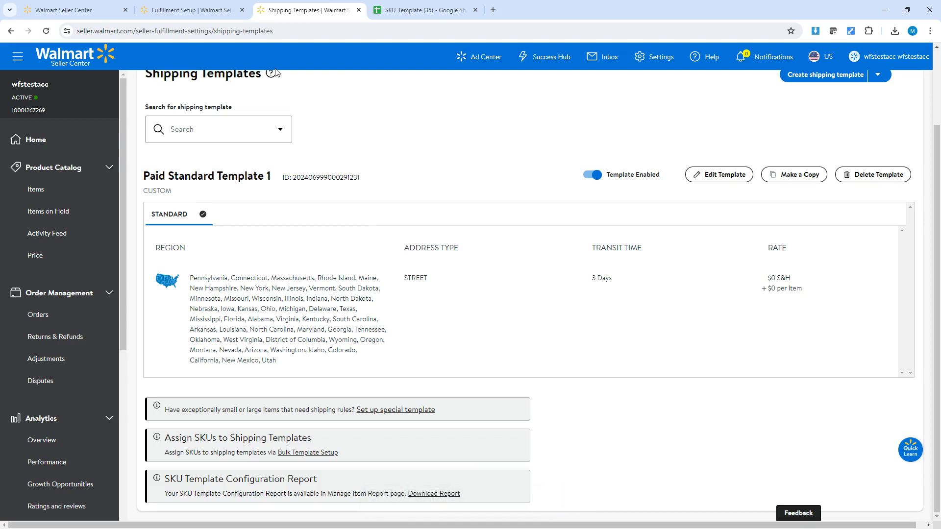
In the Items list, show the Shipping template column and hide the Last modified, Status and Fulfillment columns
{"action": "left_click", "coordinate": [83, 10]}
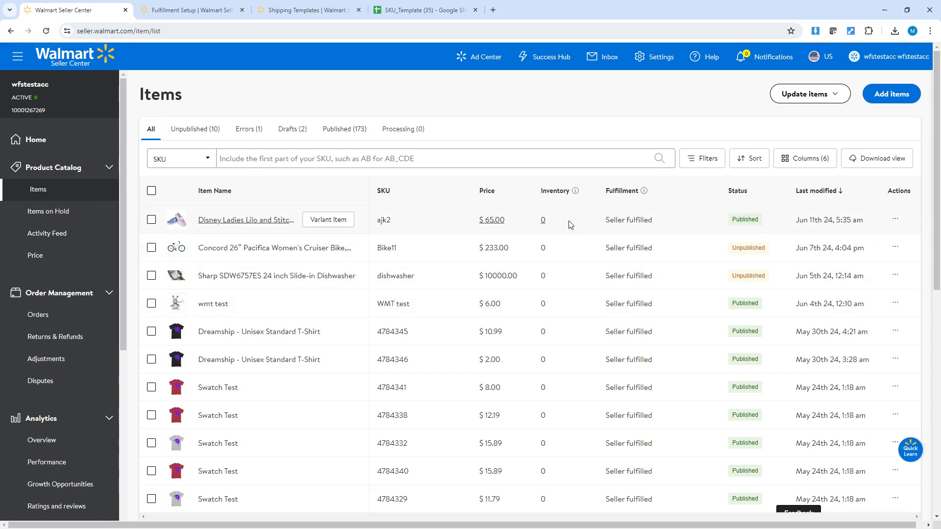
{"action": "mouse_move", "coordinate": [641, 190]}
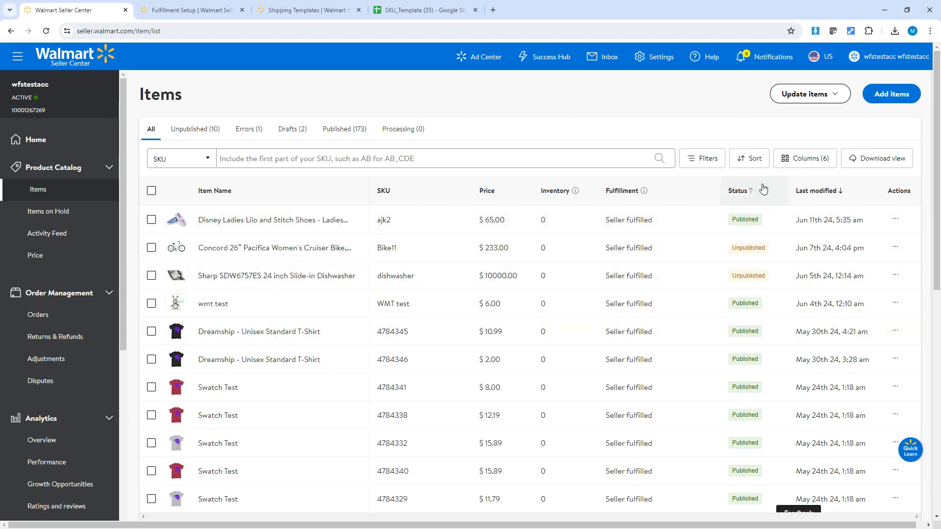
{"action": "left_click", "coordinate": [808, 165]}
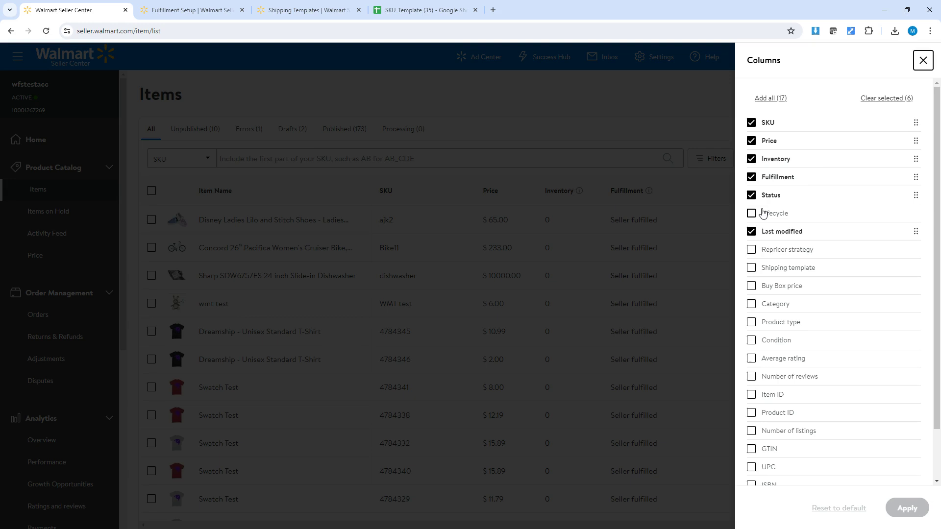
{"action": "left_click", "coordinate": [752, 269]}
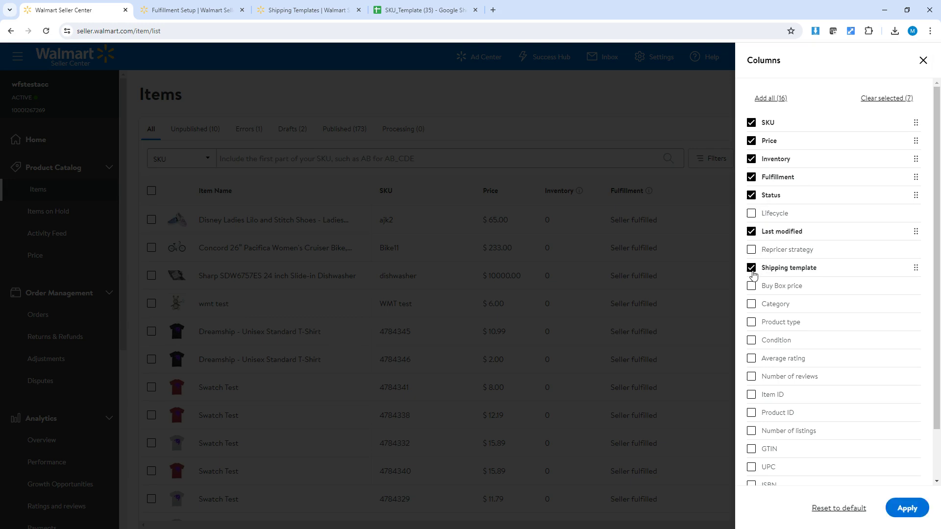
{"action": "left_click", "coordinate": [752, 232]}
{"action": "left_click", "coordinate": [751, 195]}
{"action": "left_click", "coordinate": [751, 177]}
{"action": "left_click", "coordinate": [914, 510]}
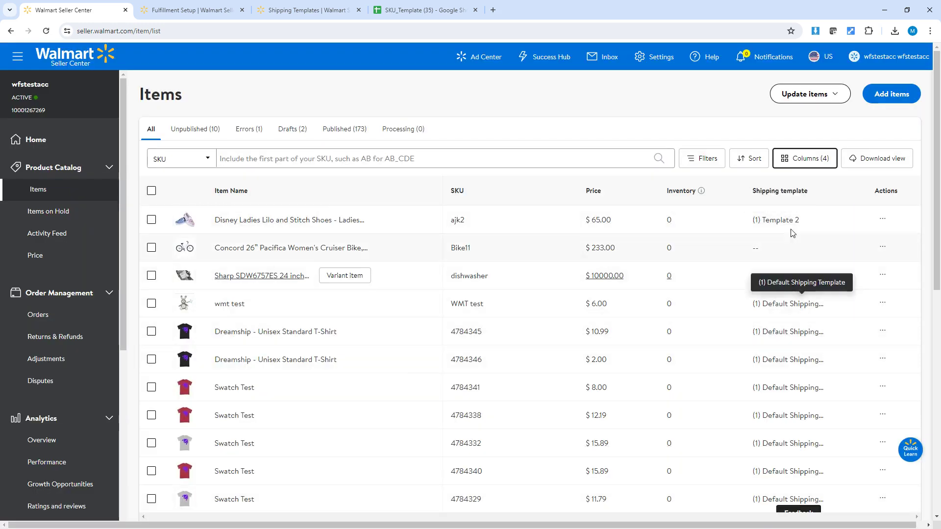
Change the shipping template of the item with SKU ajk2 to Paid Standard Template
{"action": "left_click", "coordinate": [780, 222]}
{"action": "left_click", "coordinate": [554, 208]}
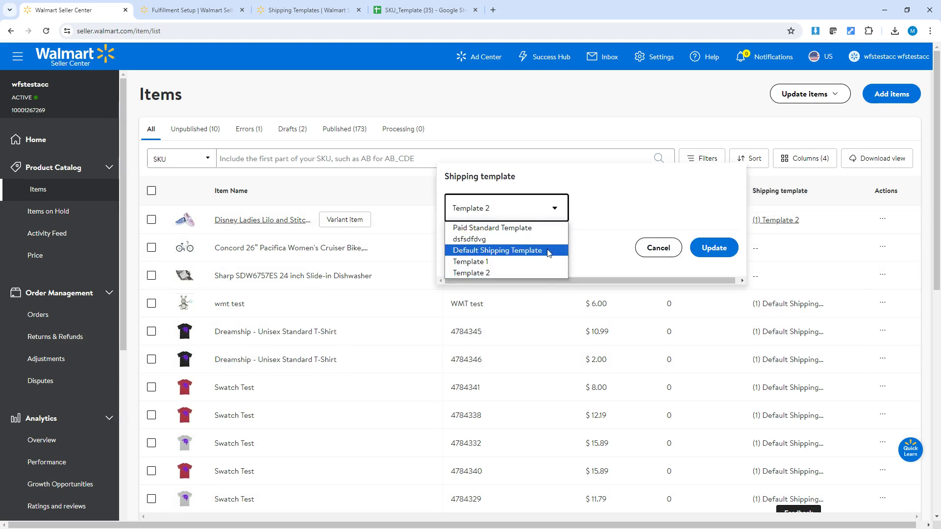
{"action": "left_click", "coordinate": [525, 228]}
{"action": "left_click", "coordinate": [718, 245]}
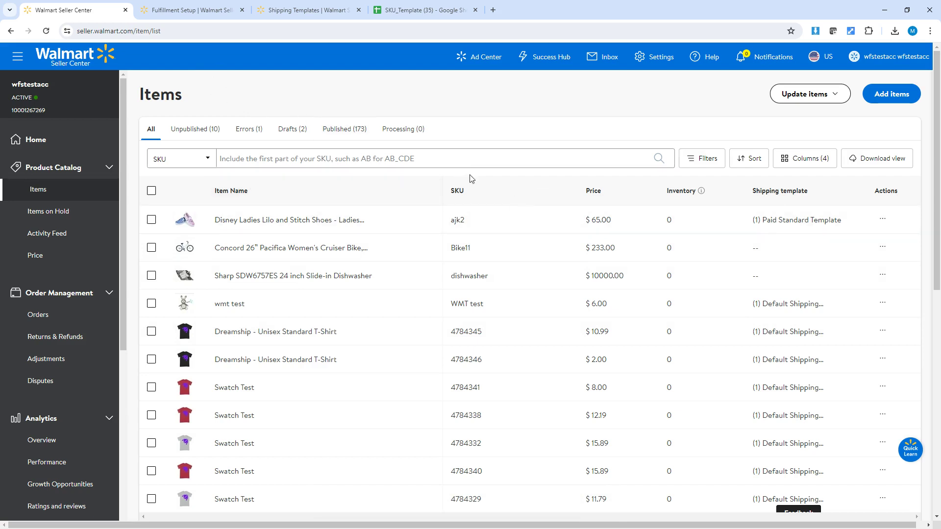
Open the file-based item update and show the downloadable Walmart templates, including the SKUs to shipping template update
{"action": "left_click", "coordinate": [801, 98]}
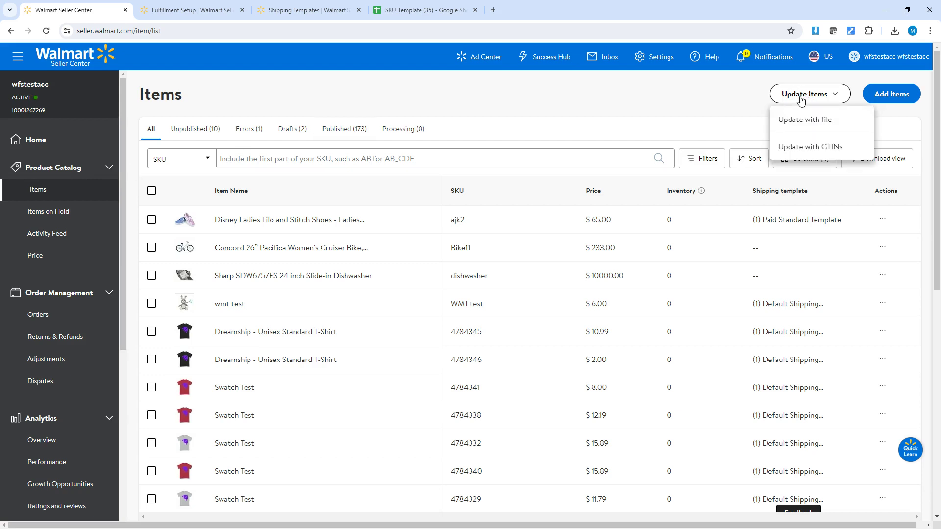
{"action": "left_click", "coordinate": [817, 123]}
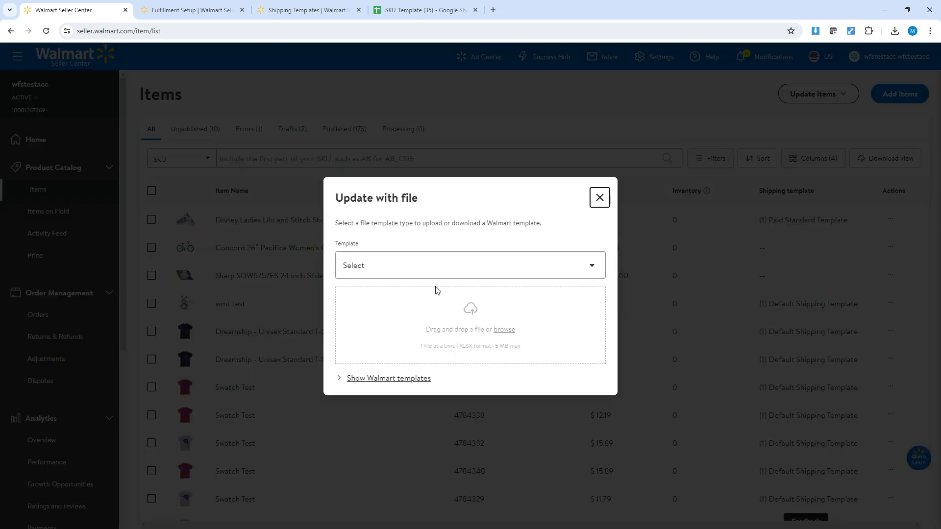
{"action": "left_click", "coordinate": [401, 379]}
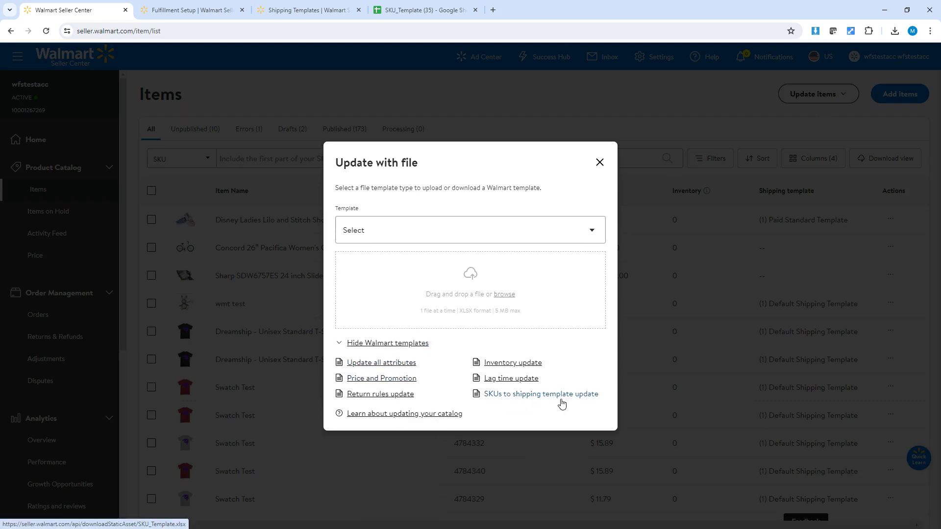
Switch to the SKU_Template spreadsheet in Google Sheets and set the SKU in row 7 to TEST1
{"action": "left_click", "coordinate": [405, 11]}
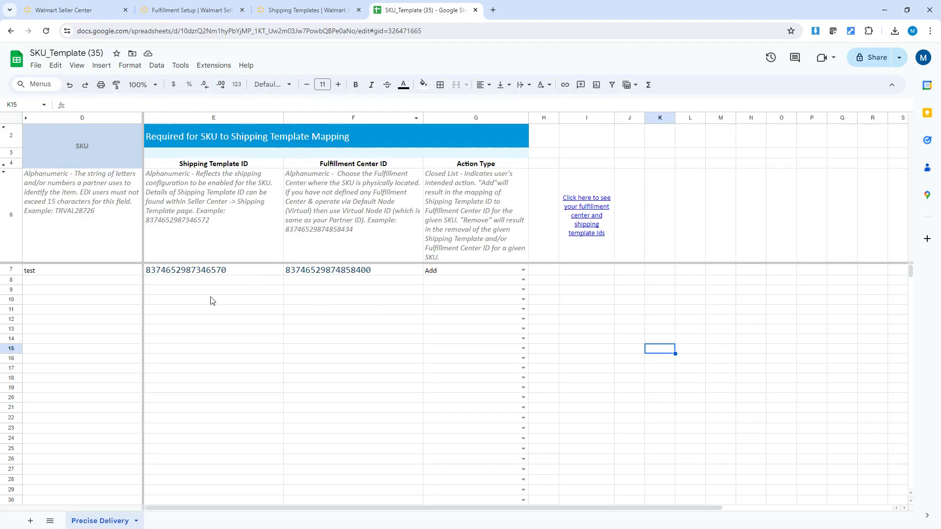
{"action": "left_click", "coordinate": [101, 270]}
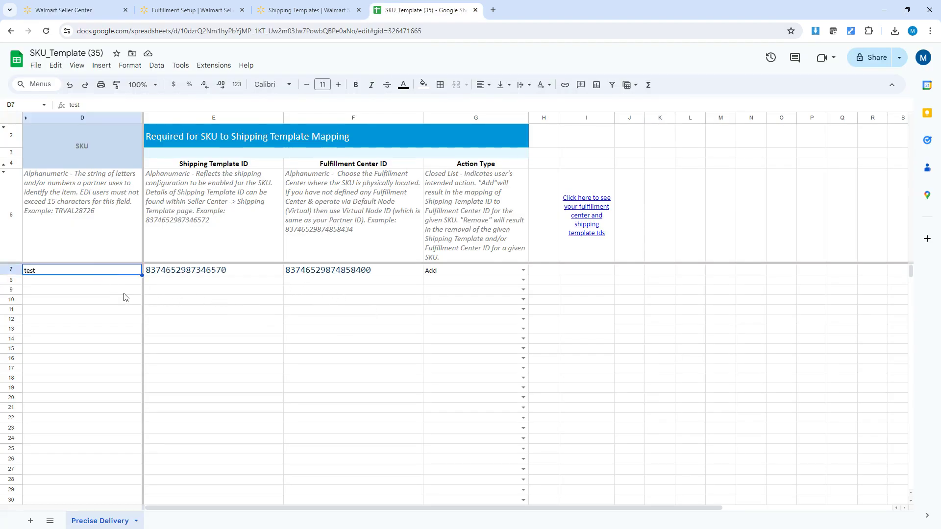
{"action": "type", "text": "TEST1"}
{"action": "key", "text": "Tab"}
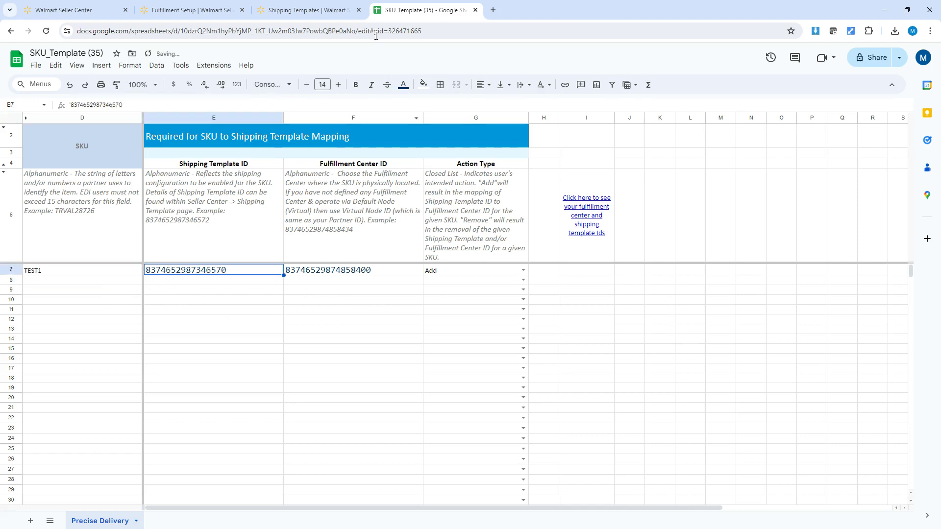
{"action": "left_click", "coordinate": [313, 10]}
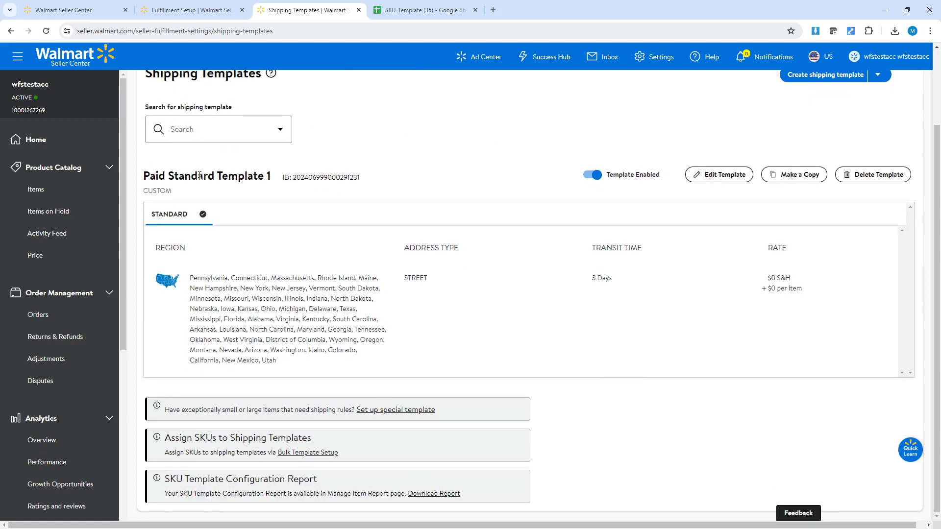
{"action": "left_click_drag", "start_coordinate": [143, 182], "coordinate": [273, 180]}
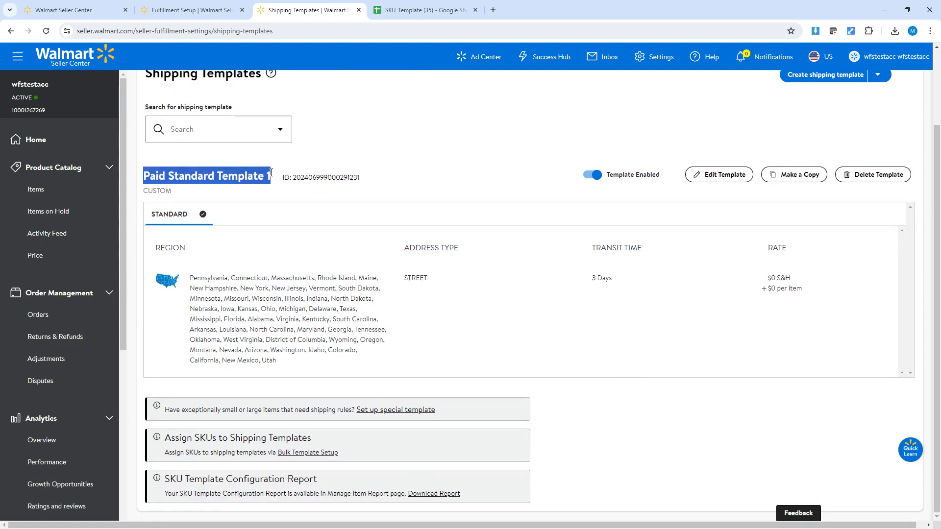
{"action": "left_click", "coordinate": [354, 143]}
{"action": "double_click", "coordinate": [312, 178]}
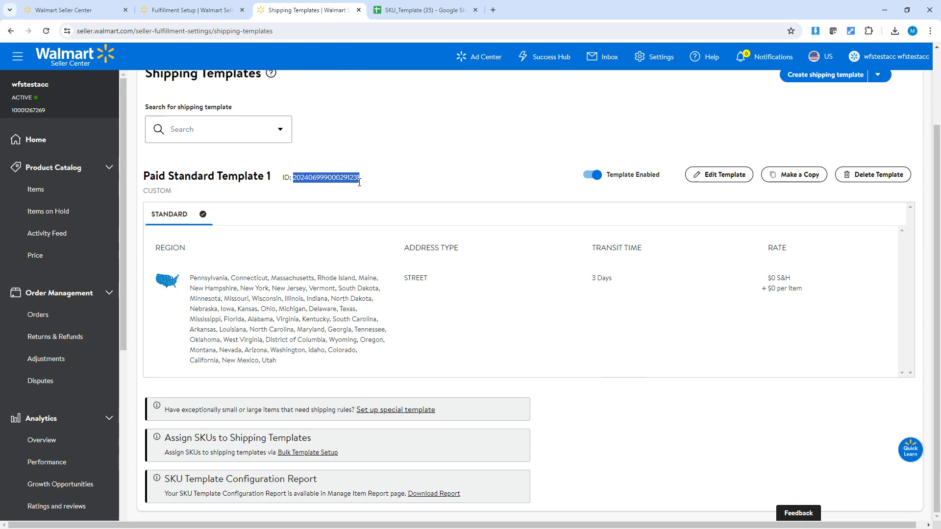
{"action": "left_click", "coordinate": [410, 15]}
{"action": "left_click", "coordinate": [228, 300]}
{"action": "left_click", "coordinate": [227, 270]}
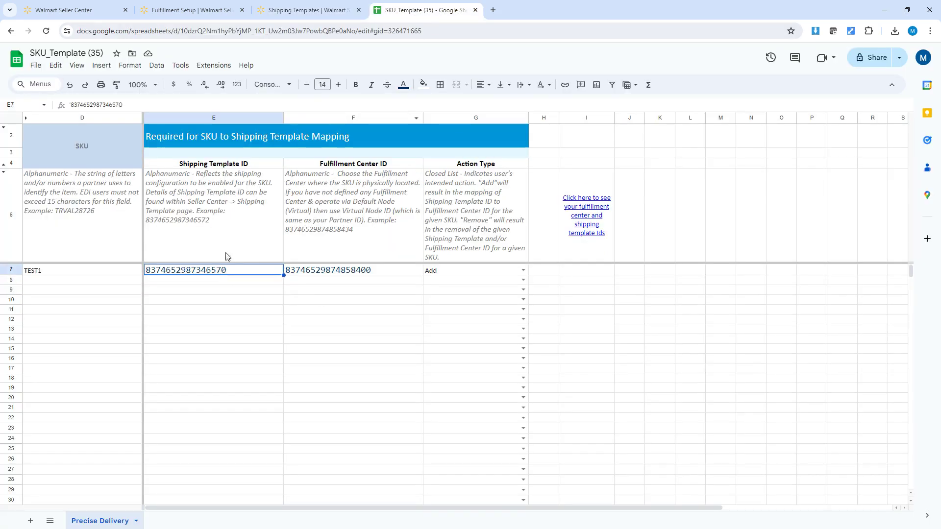
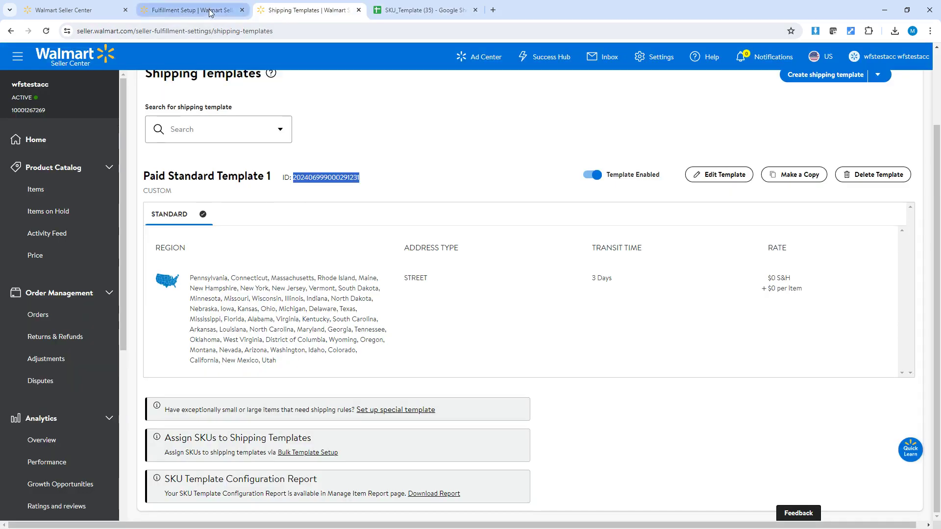
Switch to the Fulfillment Centers page in Walmart Seller Center and copy the FC ID of the default fulfillment center
{"action": "left_click", "coordinate": [191, 9]}
{"action": "left_click", "coordinate": [662, 61]}
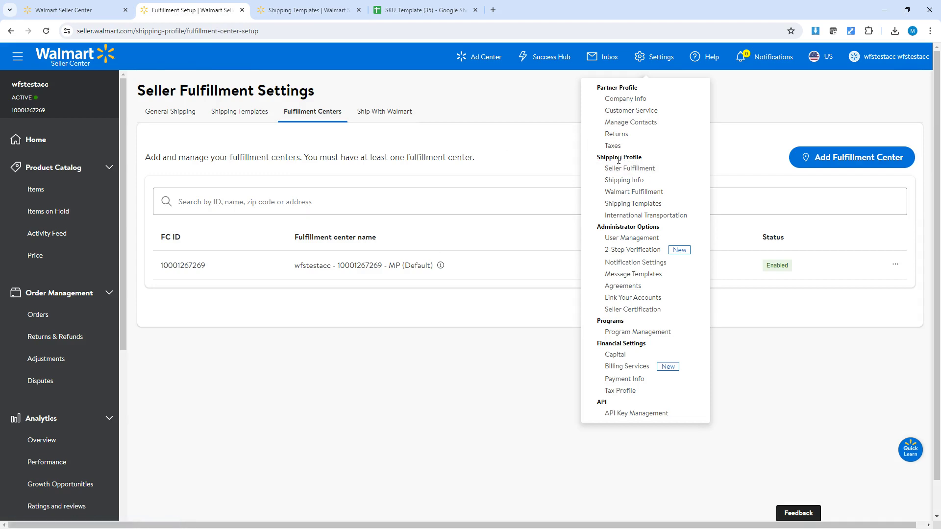
{"action": "left_click", "coordinate": [457, 431]}
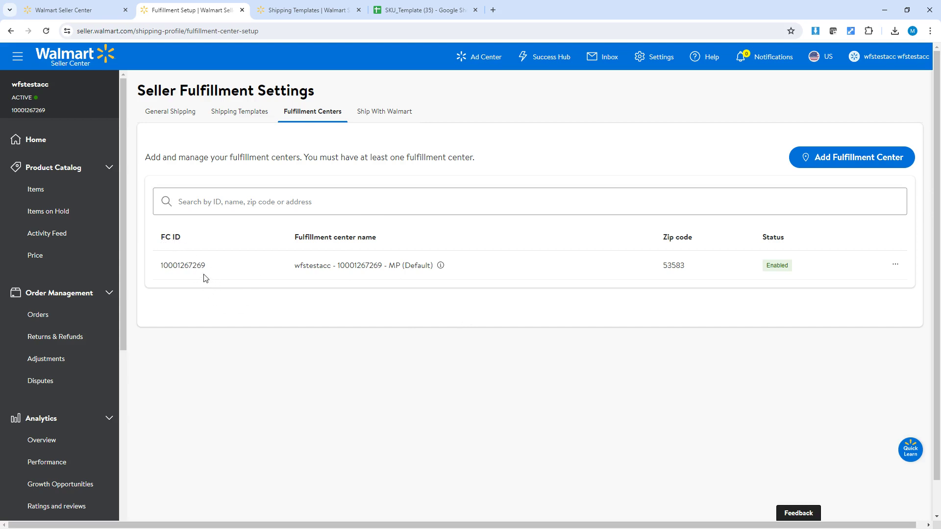
{"action": "left_click_drag", "start_coordinate": [163, 266], "coordinate": [207, 266]}
{"action": "left_click", "coordinate": [240, 291]}
{"action": "left_click_drag", "start_coordinate": [160, 268], "coordinate": [238, 270]}
{"action": "key", "text": "ctrl+c"}
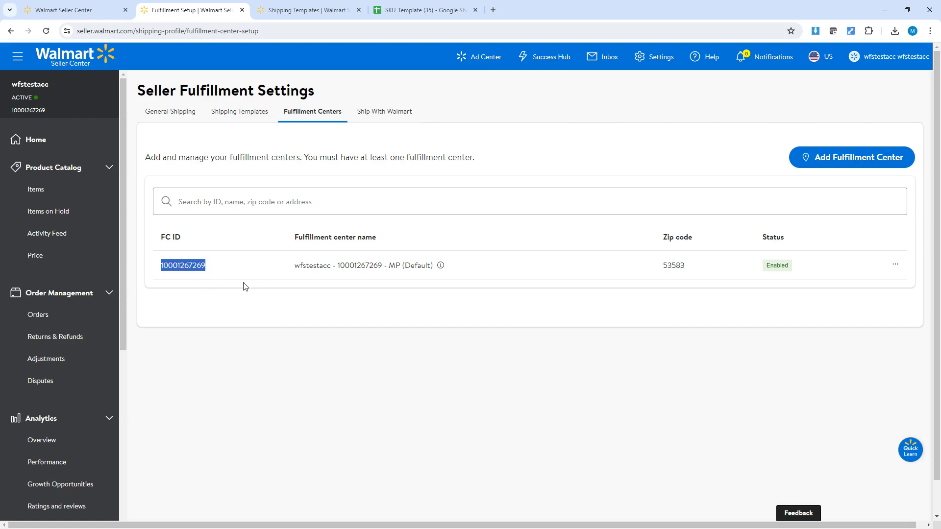
Switch back to the SKU_Template spreadsheet and paste the copied FC ID as TEST1's Fulfillment Center ID, keeping the Action Type as Add
{"action": "left_click", "coordinate": [422, 10]}
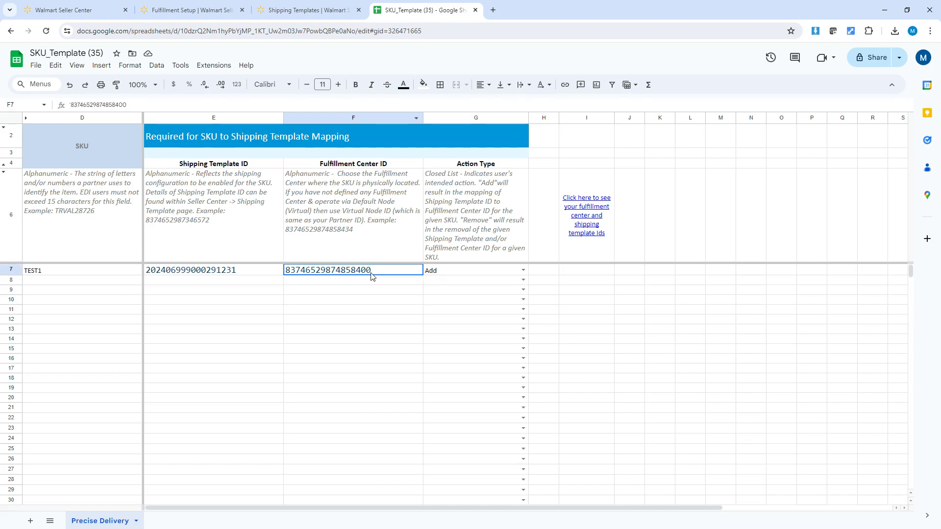
{"action": "left_click_drag", "start_coordinate": [168, 106], "coordinate": [47, 106]}
{"action": "key", "text": "ctrl+v"}
{"action": "key", "text": "Return"}
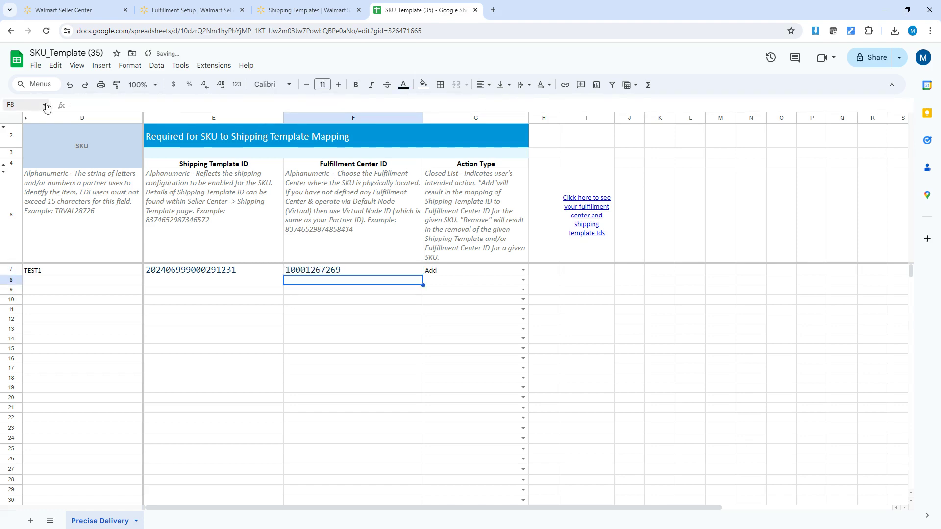
{"action": "key", "text": "Up"}
{"action": "key", "text": "Right"}
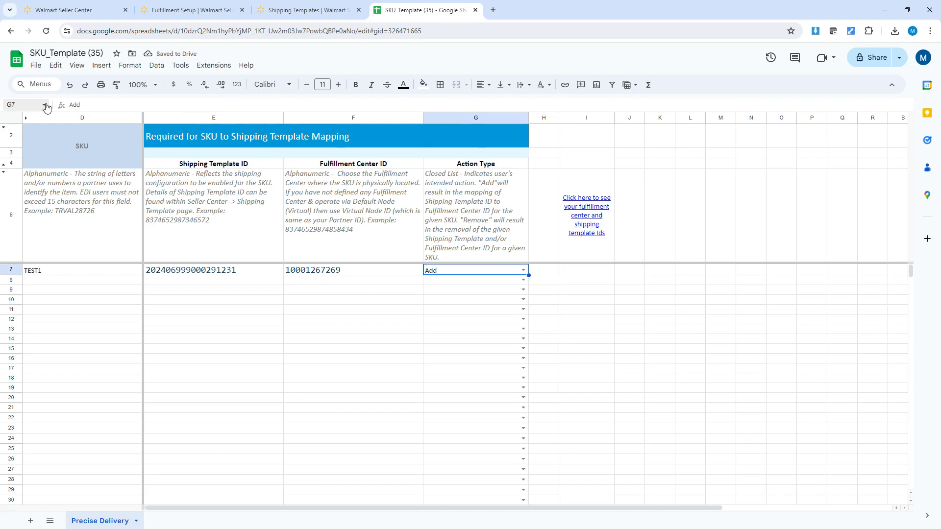
{"action": "left_click", "coordinate": [437, 319]}
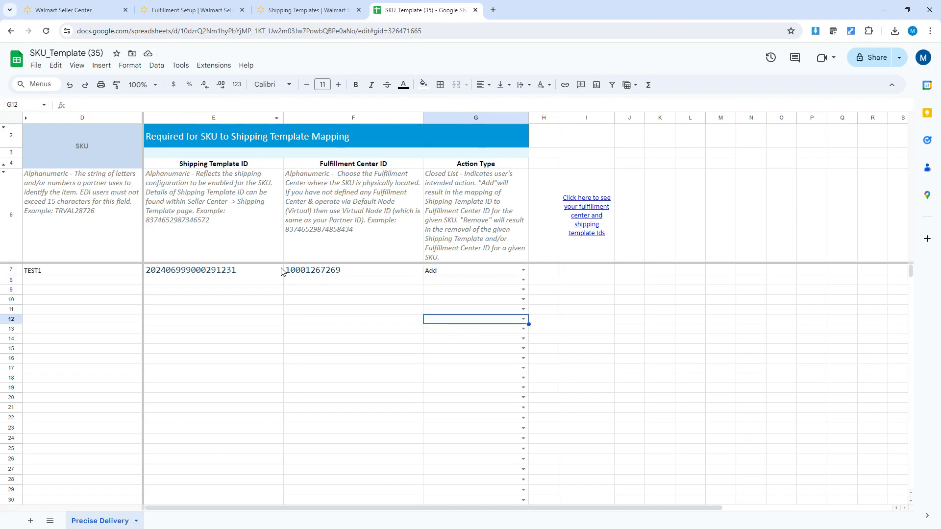
Return to the Items list in Walmart Seller Center, restart the file-based item update and select the SKUs to shipping template update template
{"action": "left_click", "coordinate": [69, 10]}
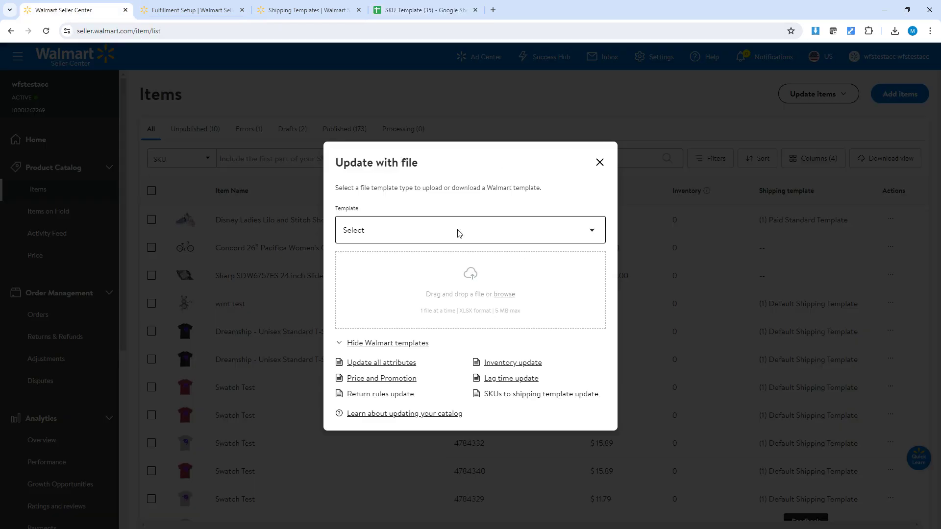
{"action": "left_click", "coordinate": [600, 162]}
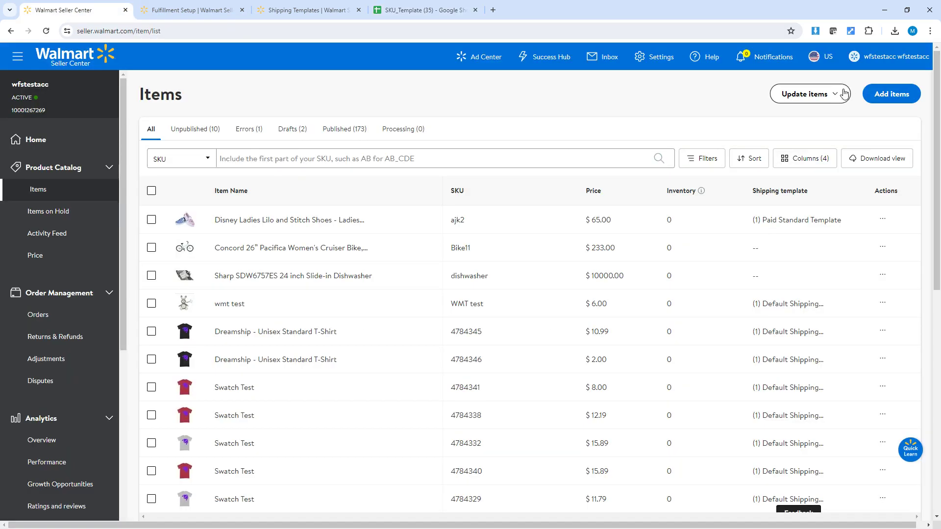
{"action": "left_click", "coordinate": [827, 95]}
{"action": "left_click", "coordinate": [825, 120]}
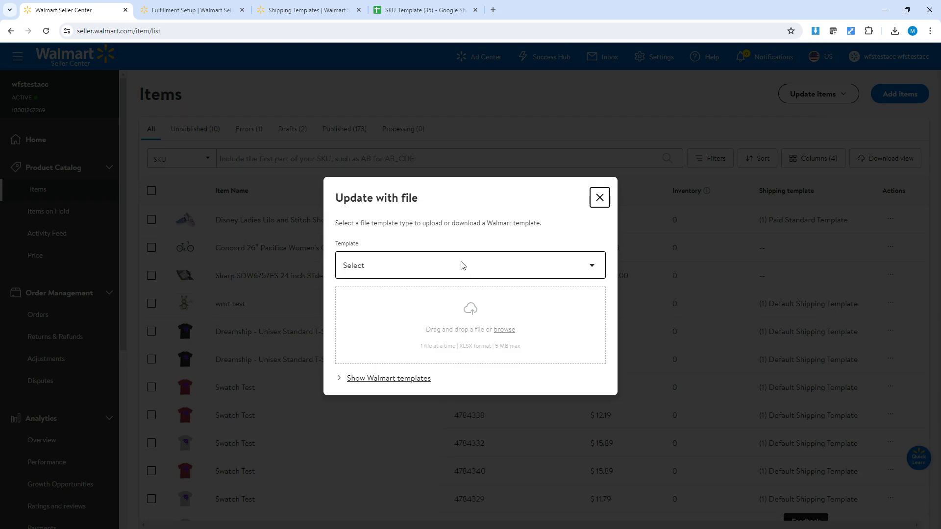
{"action": "left_click", "coordinate": [528, 271]}
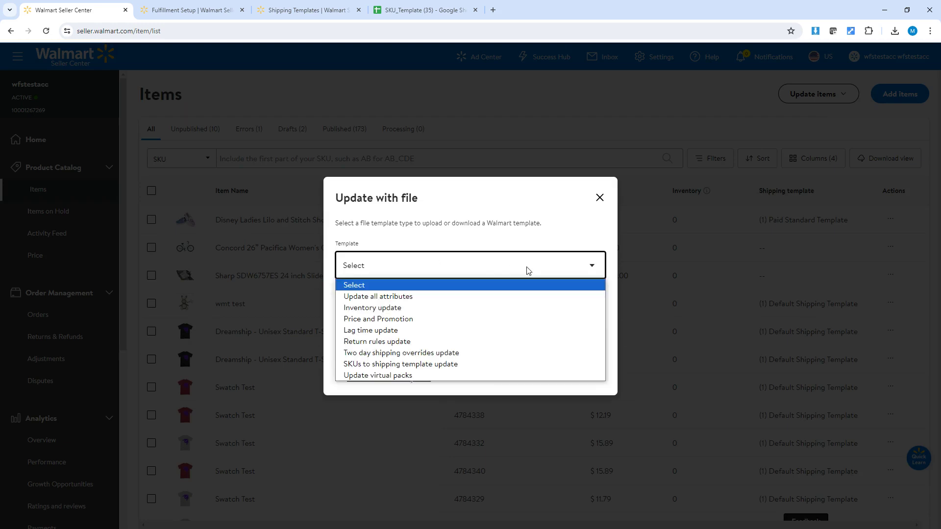
{"action": "left_click", "coordinate": [432, 364]}
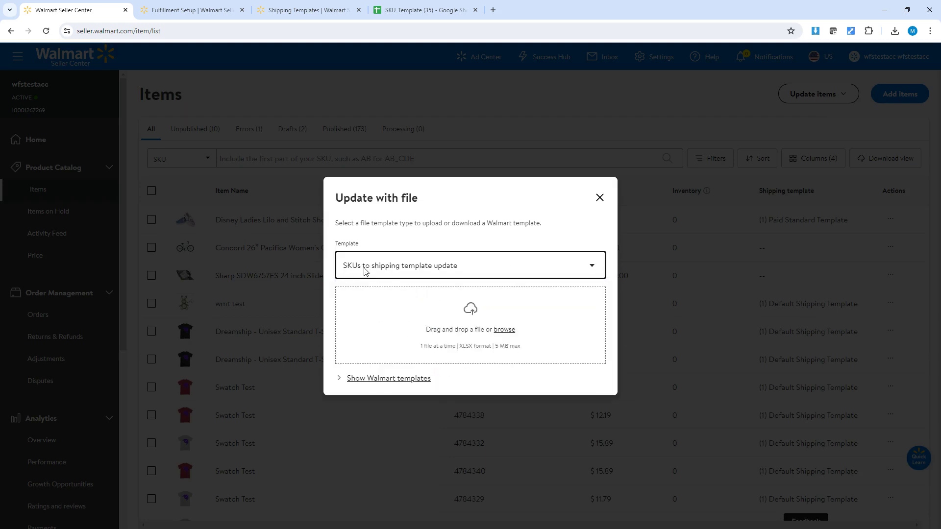